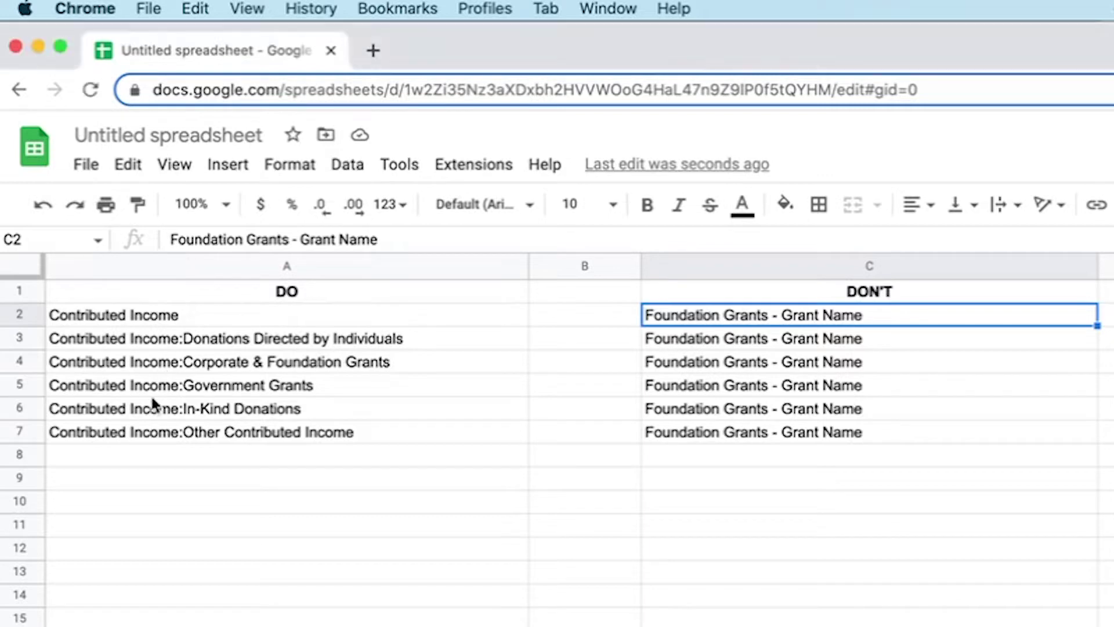
# Examine the contributed income accounts listed in the DO column, from A2 down through the Corporate & Foundation Grants entry.
pyautogui.press('Left')
pyautogui.press('Left')
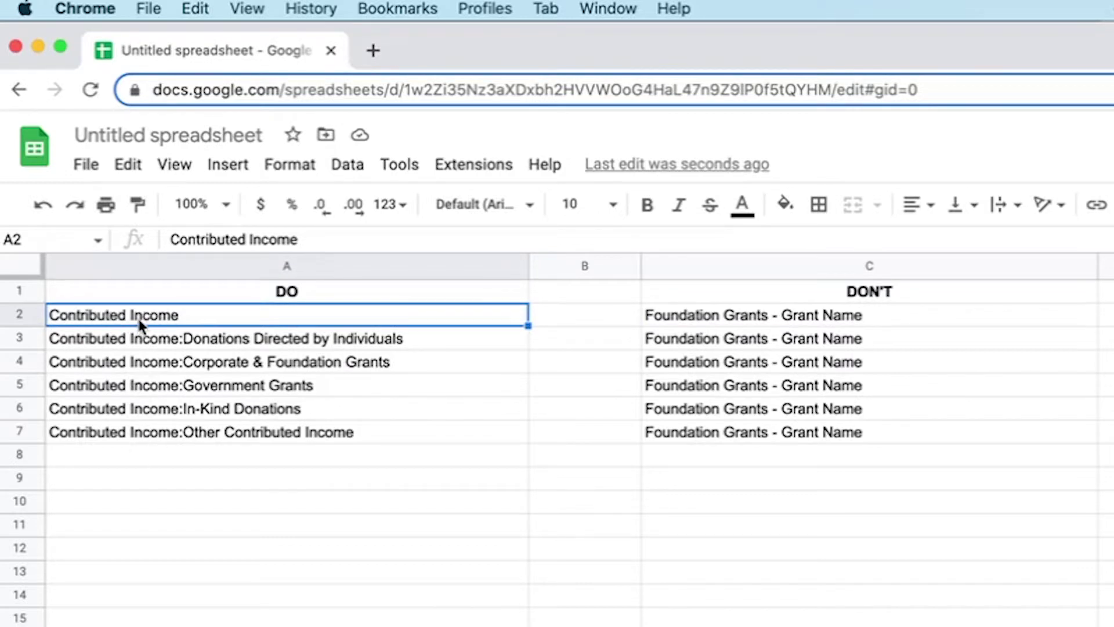
pyautogui.click(267, 339)
pyautogui.press('Down')
pyautogui.press('Down')
pyautogui.press('Down')
pyautogui.press('Down')
pyautogui.click(267, 528)
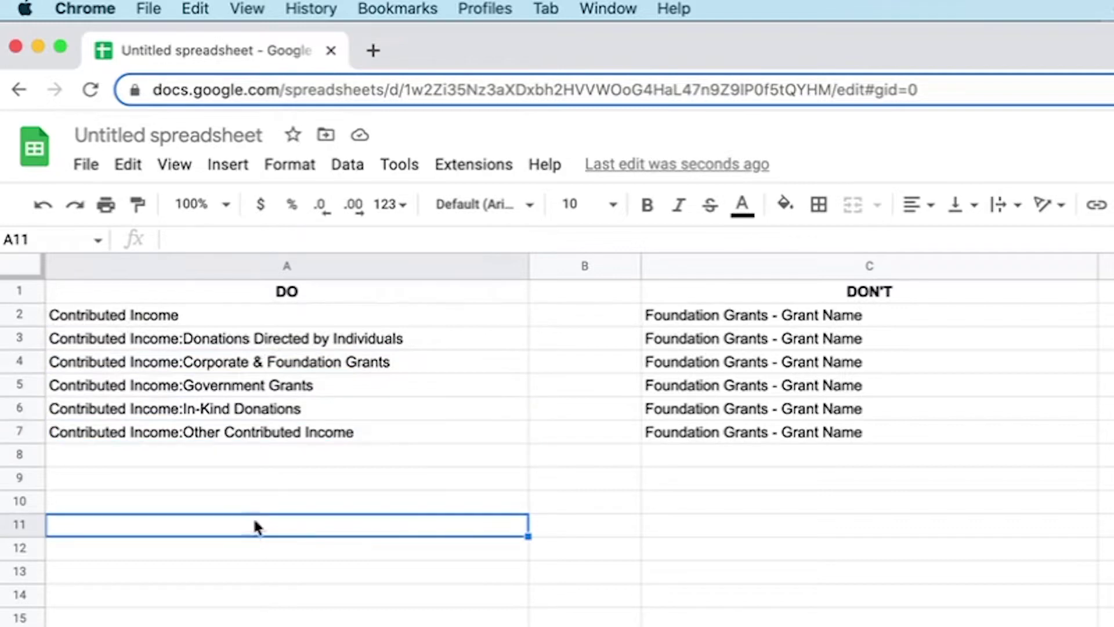
pyautogui.click(338, 365)
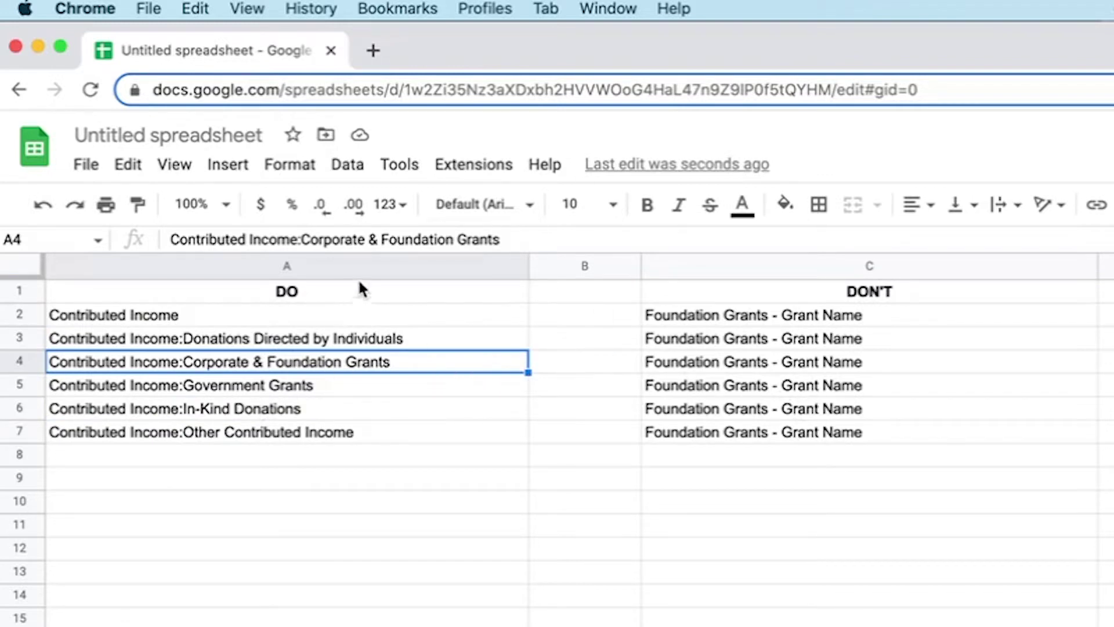
# Review the repeated Foundation Grants - Grant Name entries in C2:C7 of the DON'T column, row by row.
pyautogui.moveTo(720, 318); pyautogui.dragTo(702, 432)
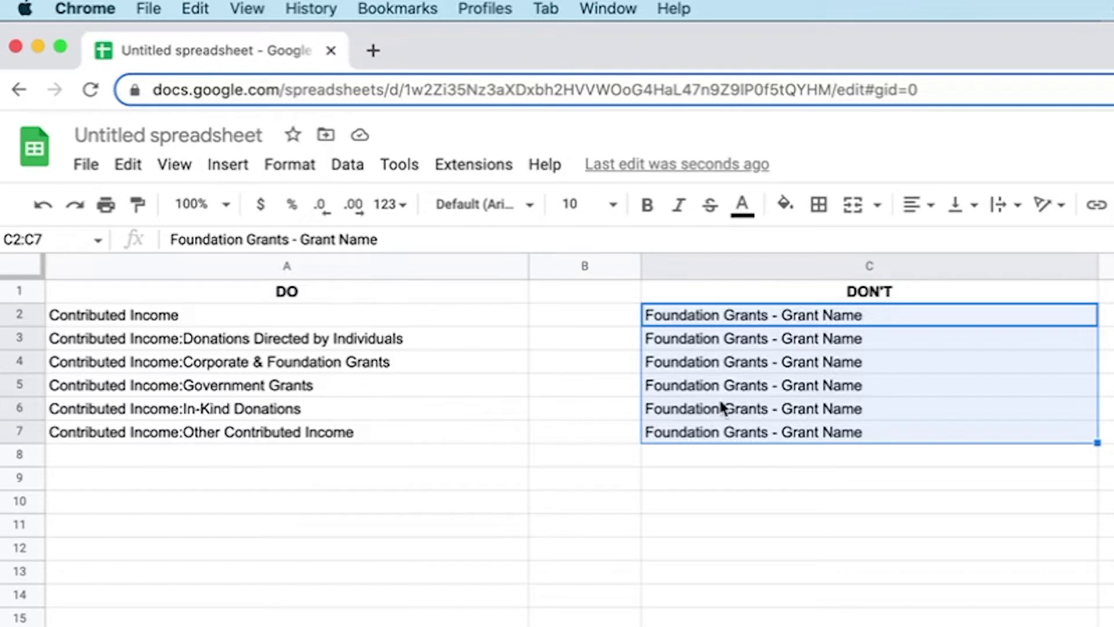
pyautogui.click(296, 365)
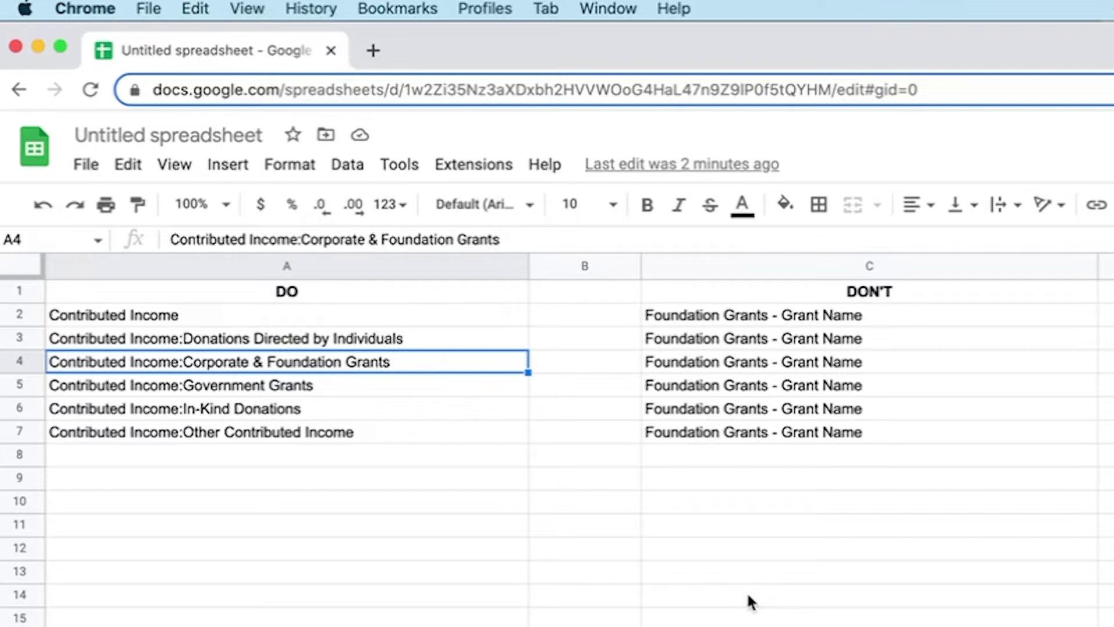
pyautogui.press('Right')
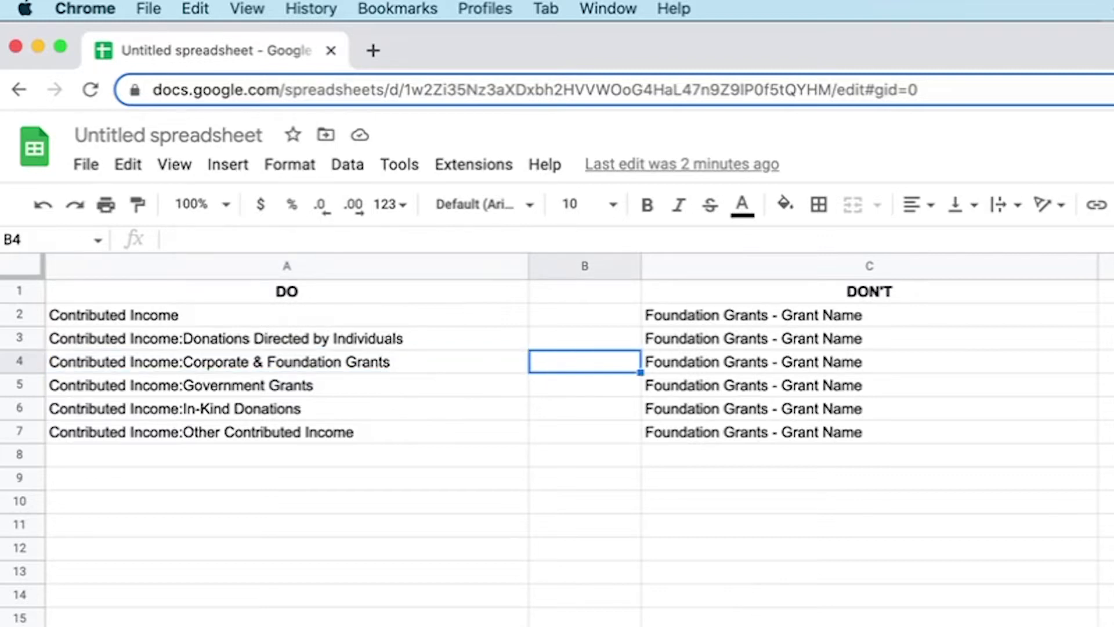
pyautogui.press('Up')
pyautogui.press('Up')
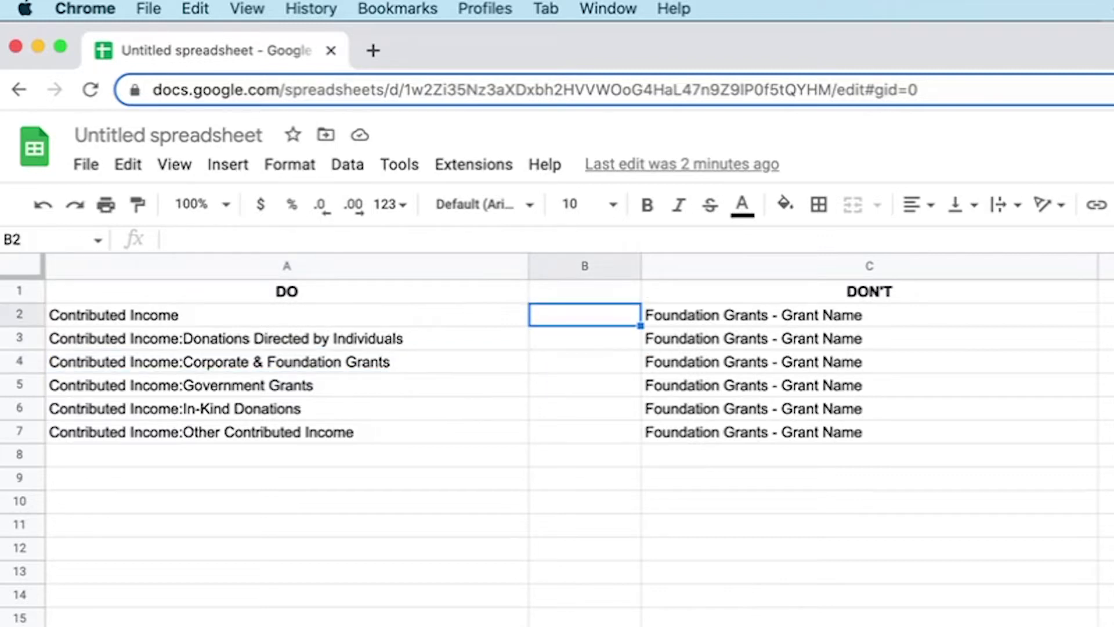
pyautogui.press('Right')
pyautogui.press('Down')
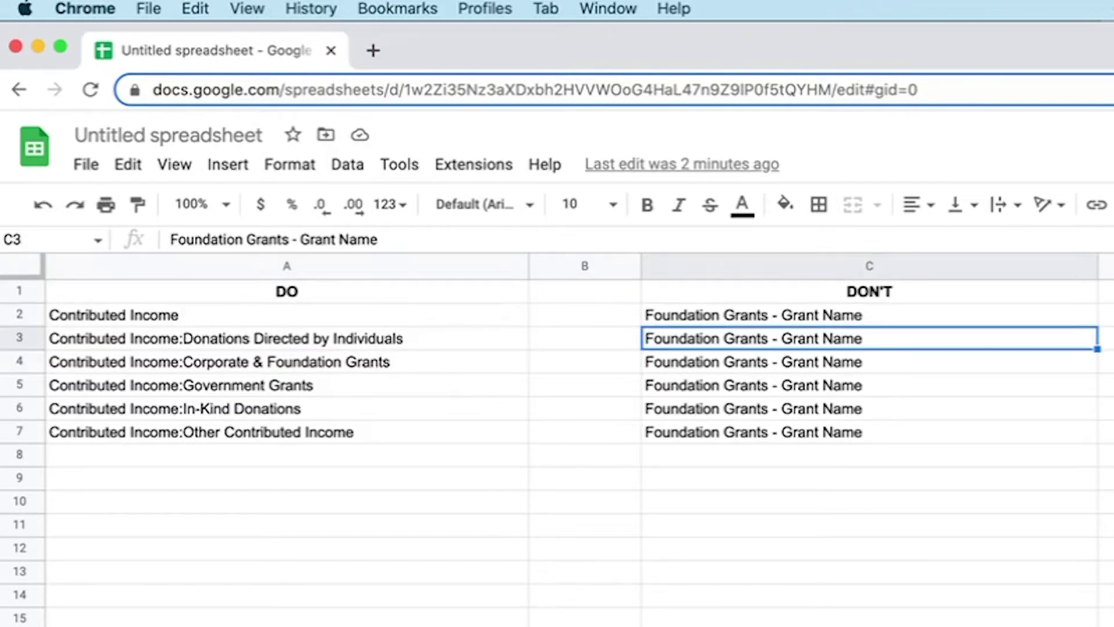
pyautogui.press('Down')
pyautogui.press('Down')
pyautogui.press('Down')
pyautogui.press('Down')
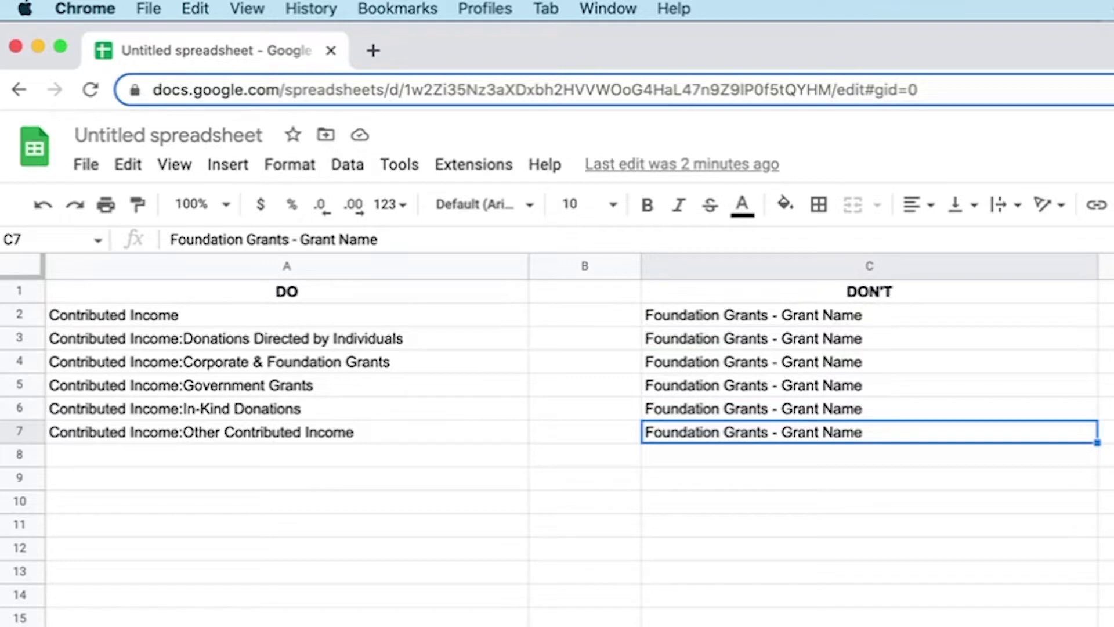
# Compare the Contributed Income:Corporate & Foundation Grants account in A4 with the individual grant accounts in C2:C7.
pyautogui.press('Up')
pyautogui.press('Left')
pyautogui.press('Left')
pyautogui.press('Up')
pyautogui.press('Up')
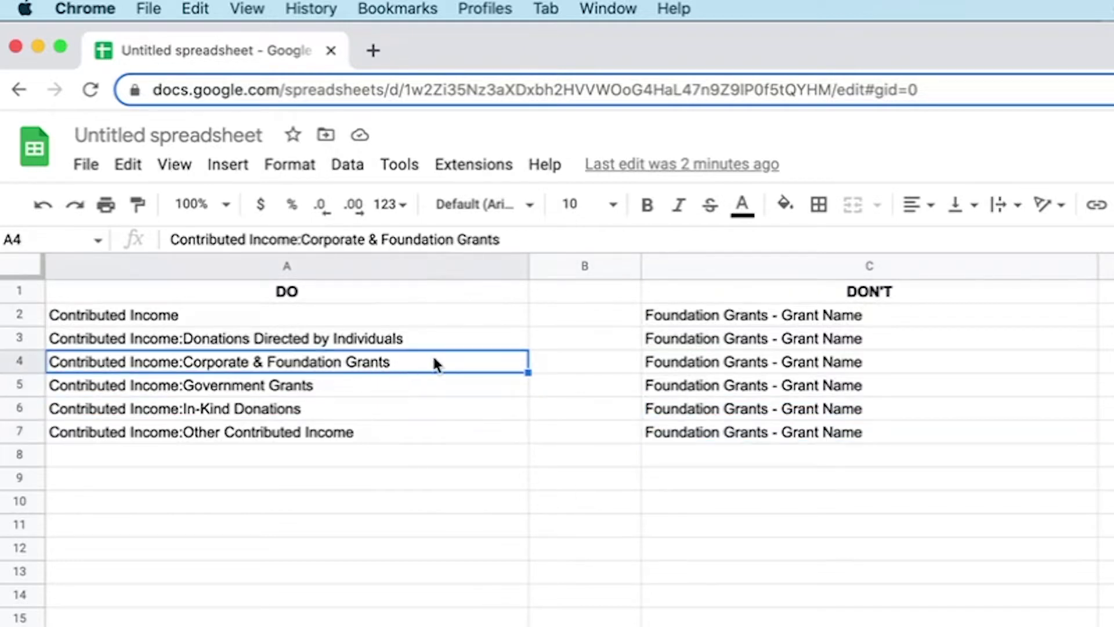
pyautogui.moveTo(764, 318); pyautogui.dragTo(753, 441)
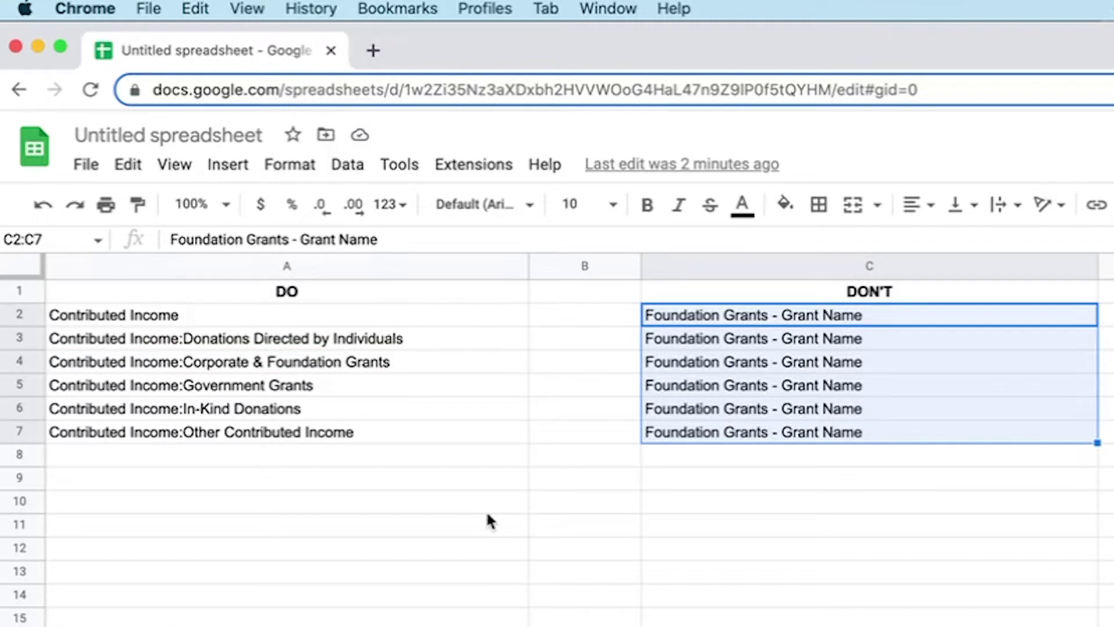
pyautogui.click(870, 532)
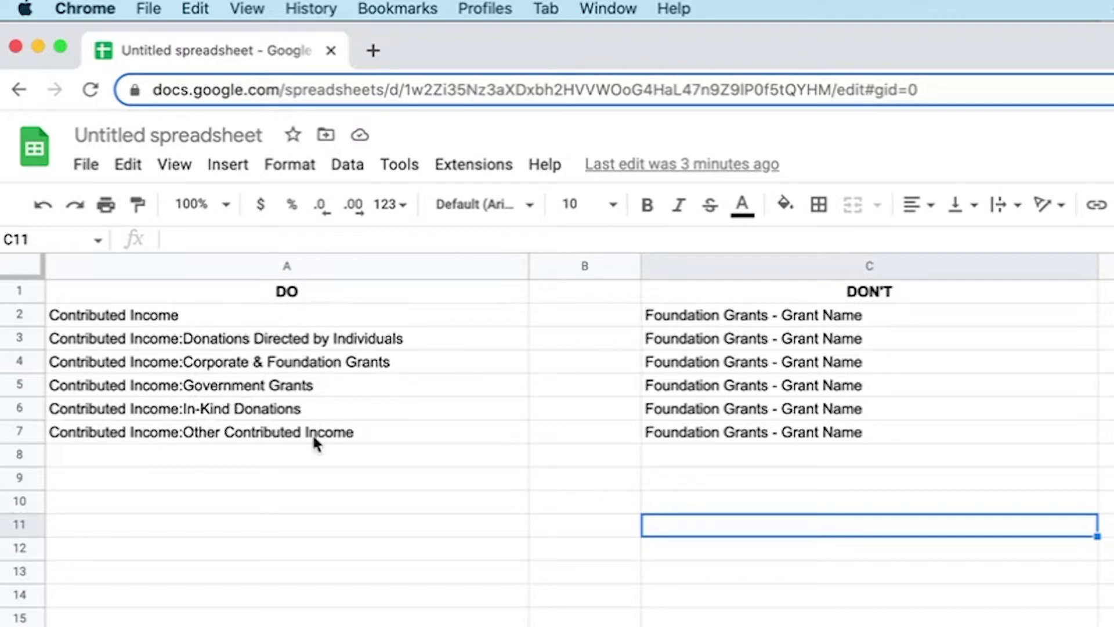
pyautogui.doubleClick(258, 364)
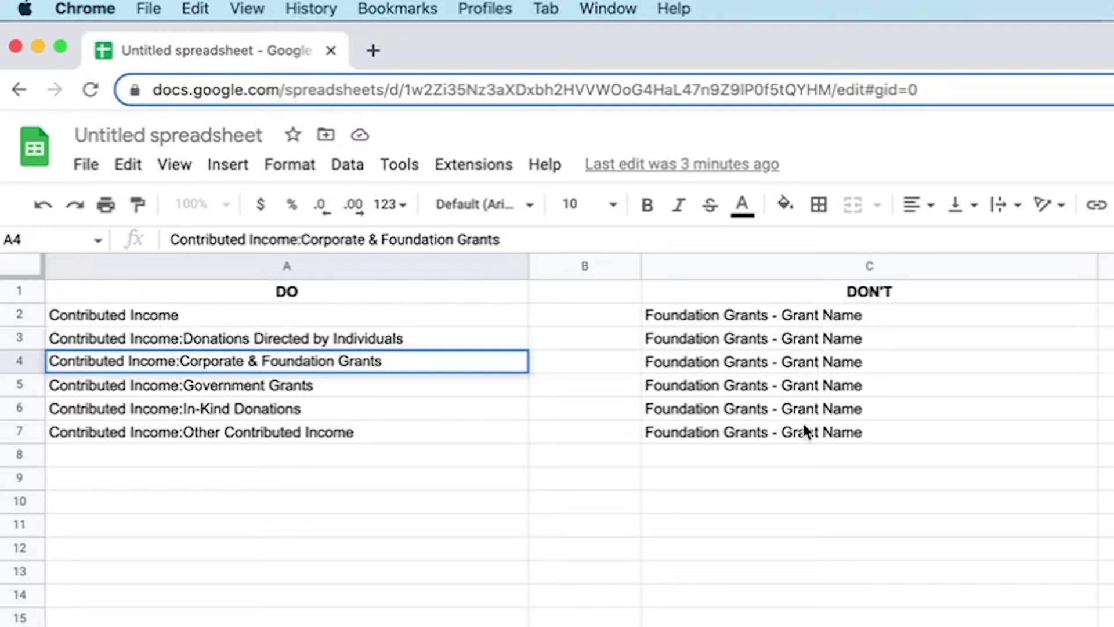
pyautogui.press('Escape')
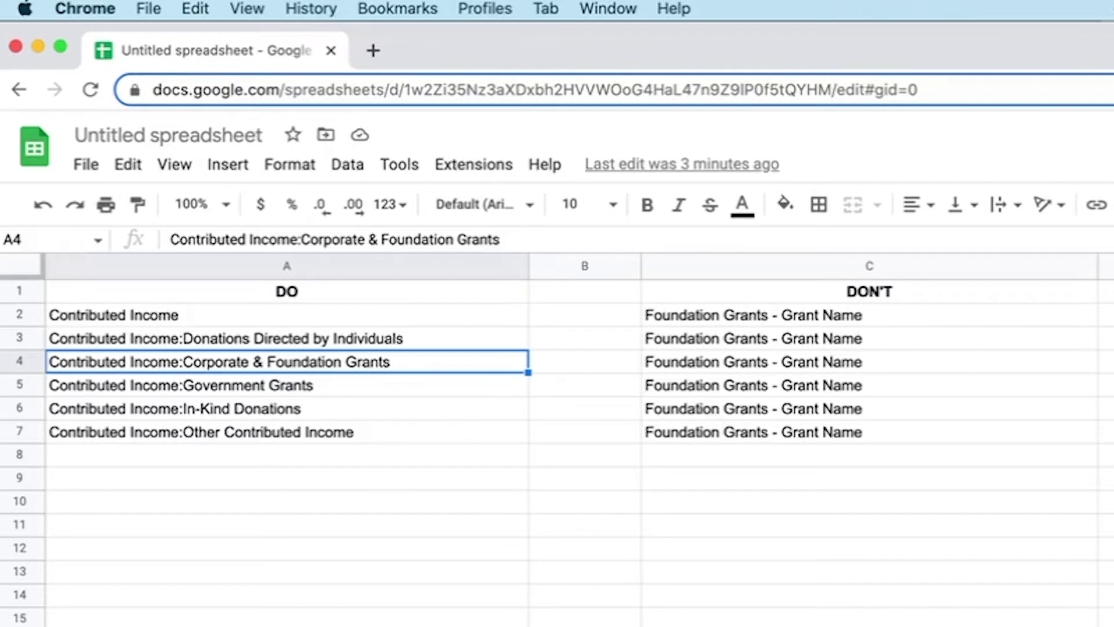
# Switch to the expense accounts sheet and compare the salary entries in the DON'T column with the payroll expense accounts under DO.
pyautogui.hotkey('alt', 'Down')
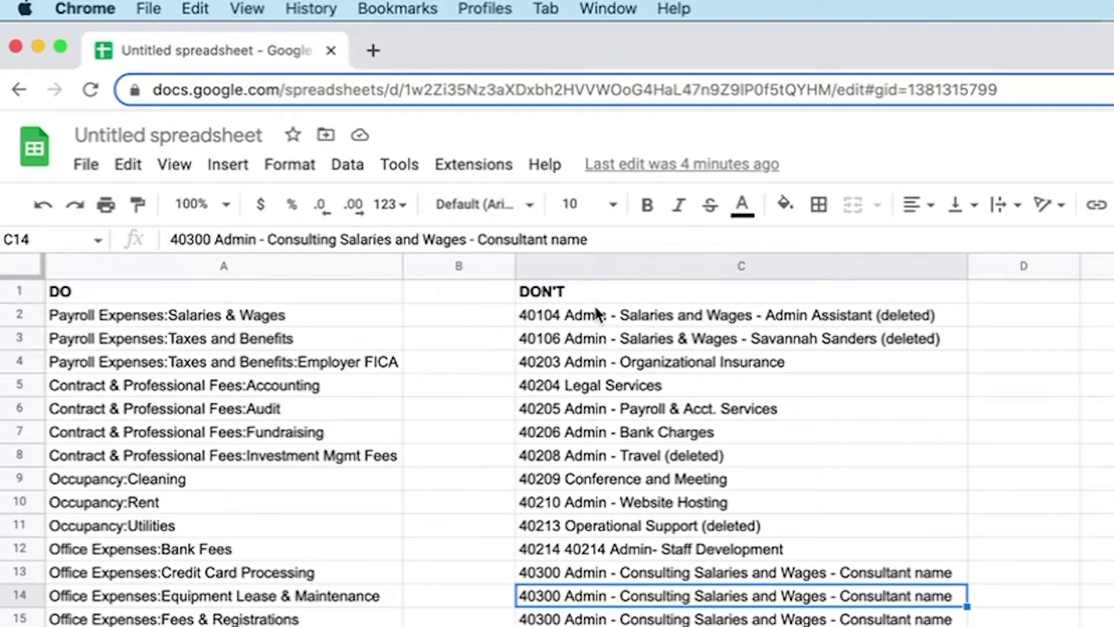
pyautogui.click(621, 292)
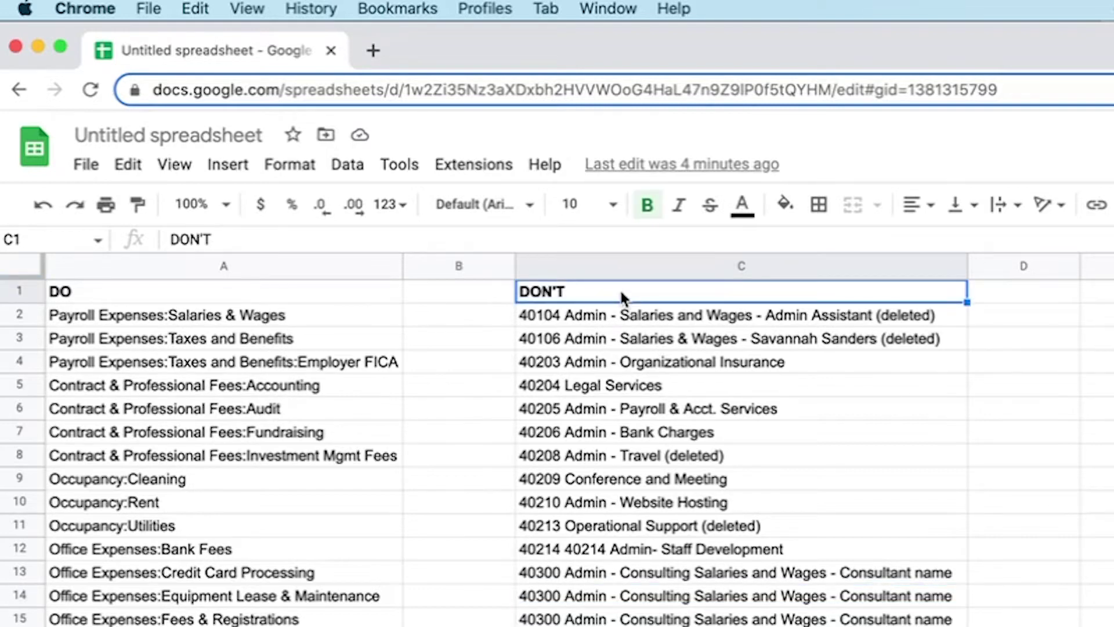
pyautogui.press('Down')
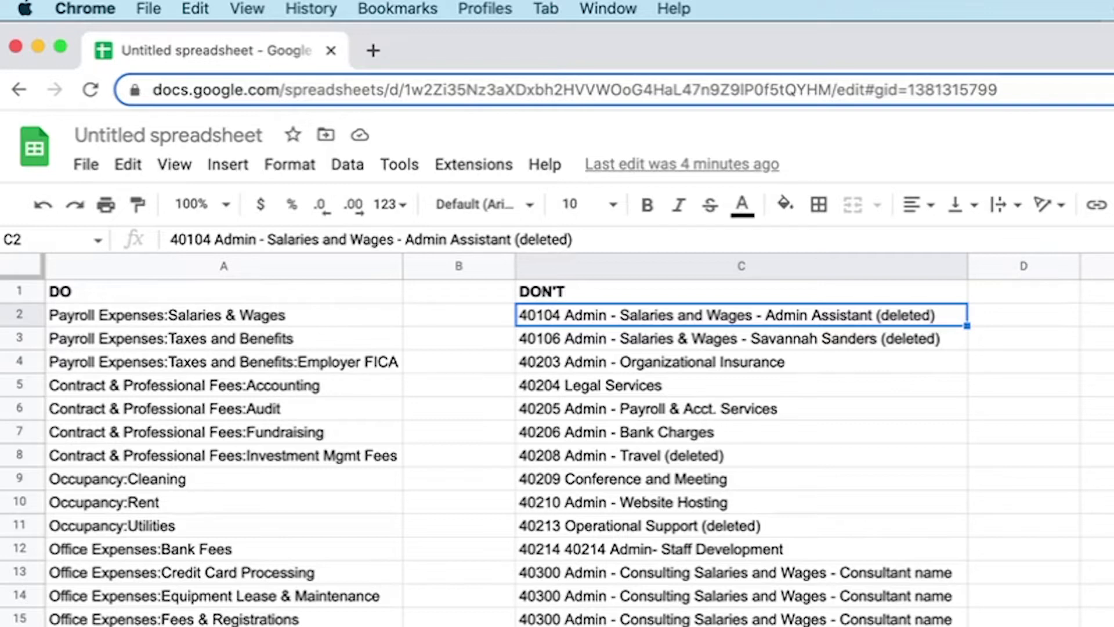
pyautogui.click(458, 314)
pyautogui.click(223, 314)
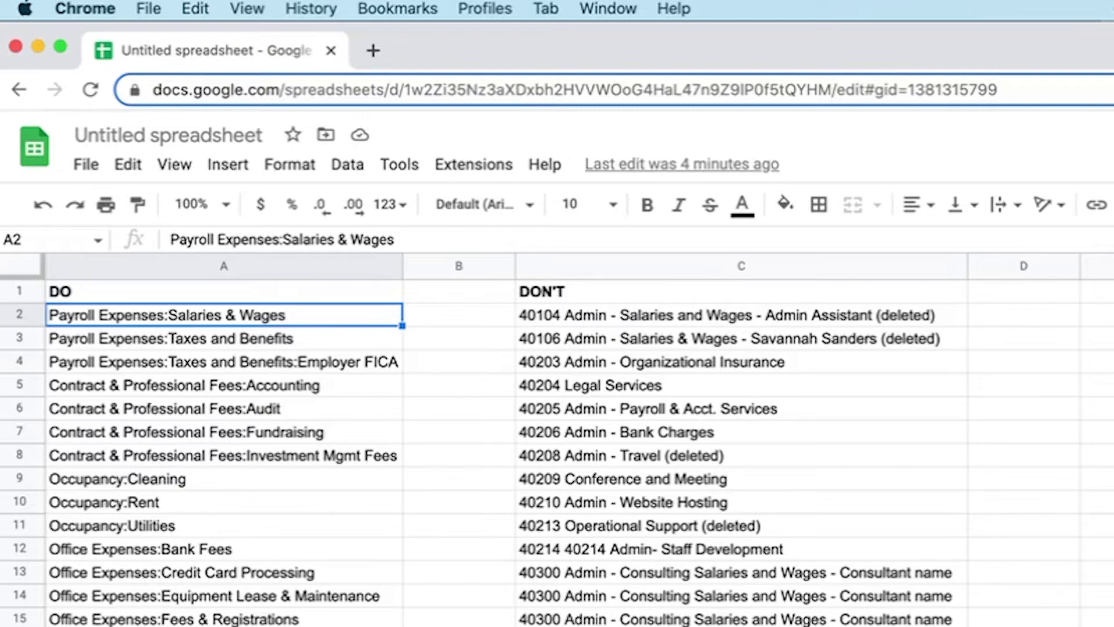
pyautogui.press('Down')
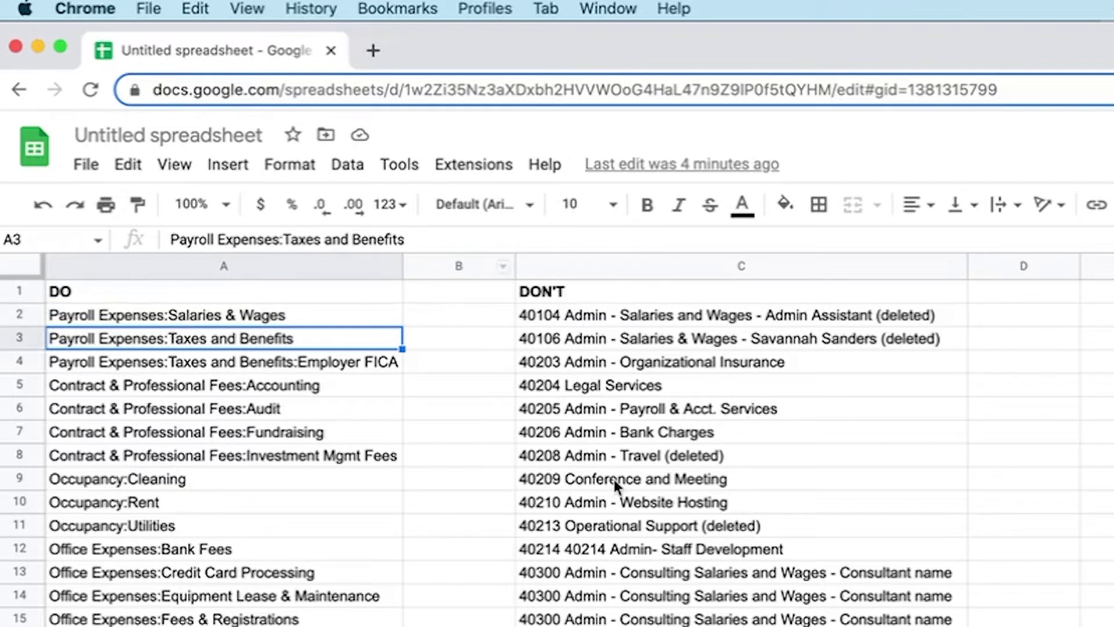
pyautogui.scroll(-3, 614, 480)
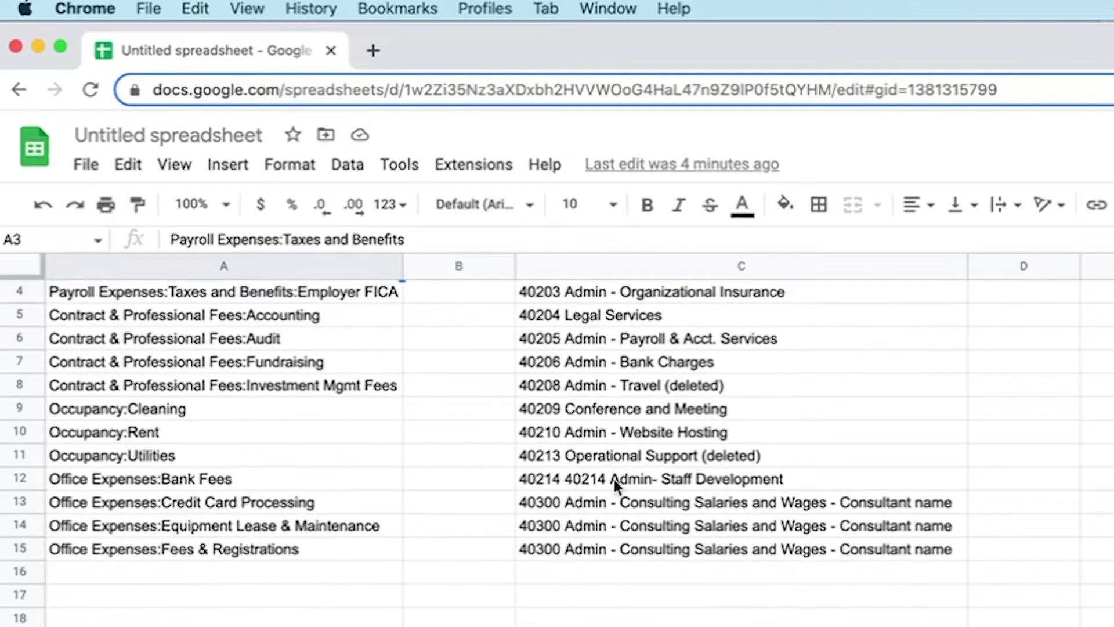
# Examine the Contract & Professional Fees, Occupancy and Office Expenses accounts in rows 5 to 14 of the DO column.
pyautogui.click(169, 323)
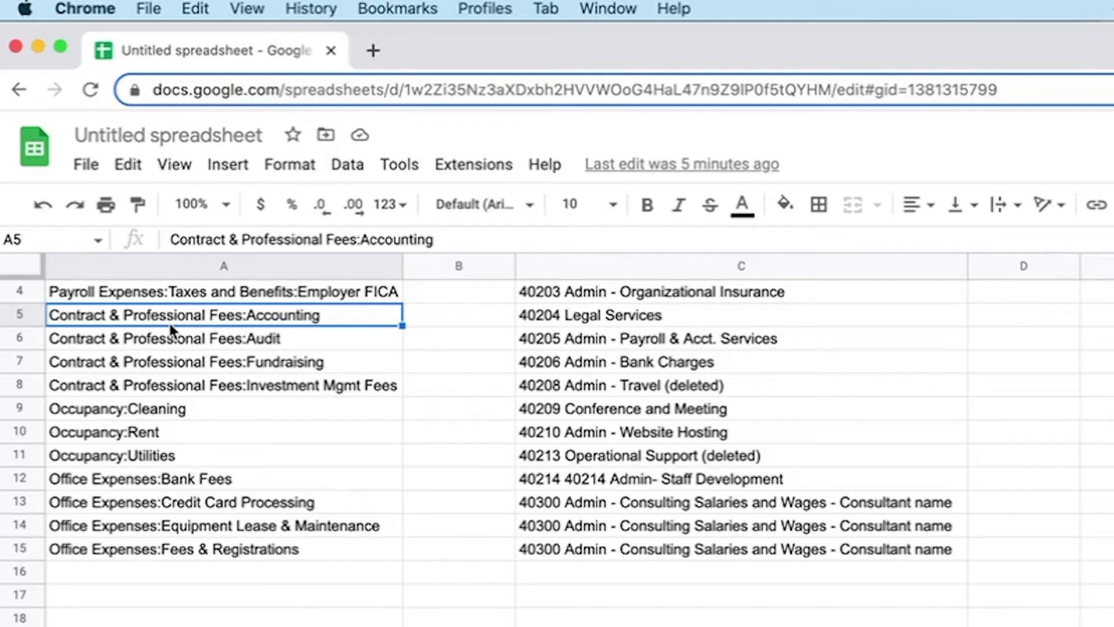
pyautogui.press('Down')
pyautogui.press('Up')
pyautogui.press('Down')
pyautogui.press('Down')
pyautogui.press('Down')
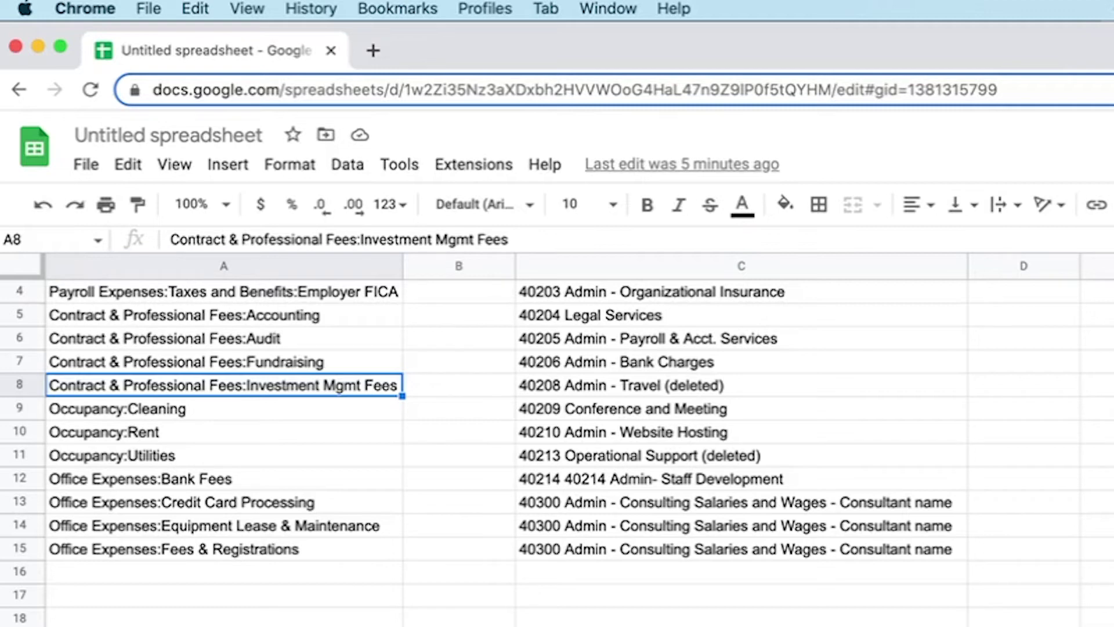
pyautogui.click(220, 431)
pyautogui.click(220, 502)
pyautogui.click(220, 525)
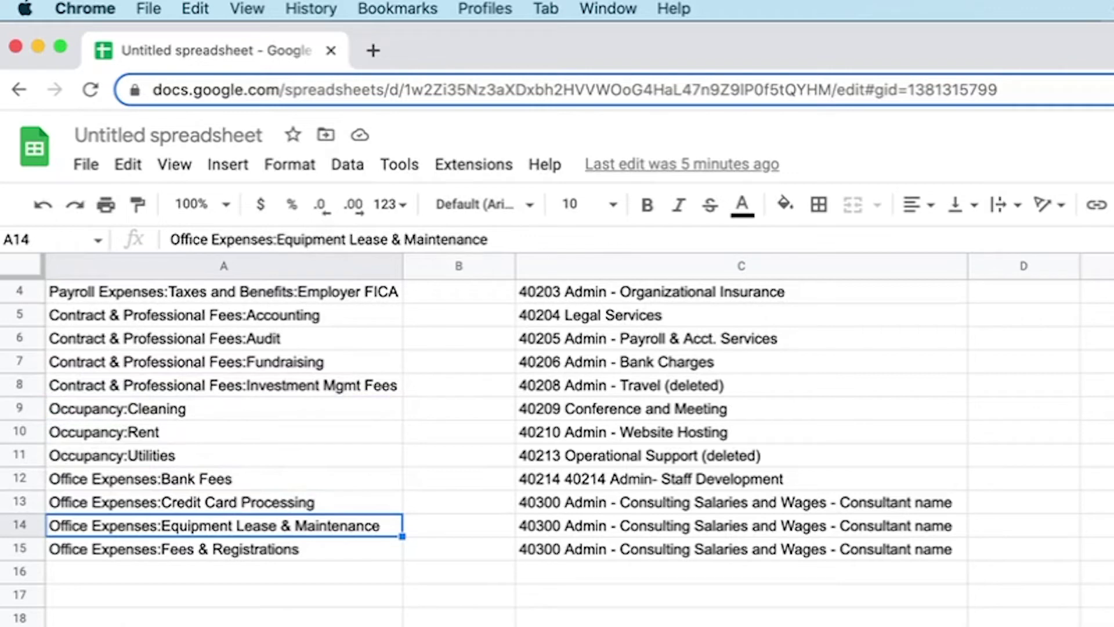
pyautogui.press('Up')
pyautogui.press('Up')
pyautogui.press('Up')
pyautogui.press('Up')
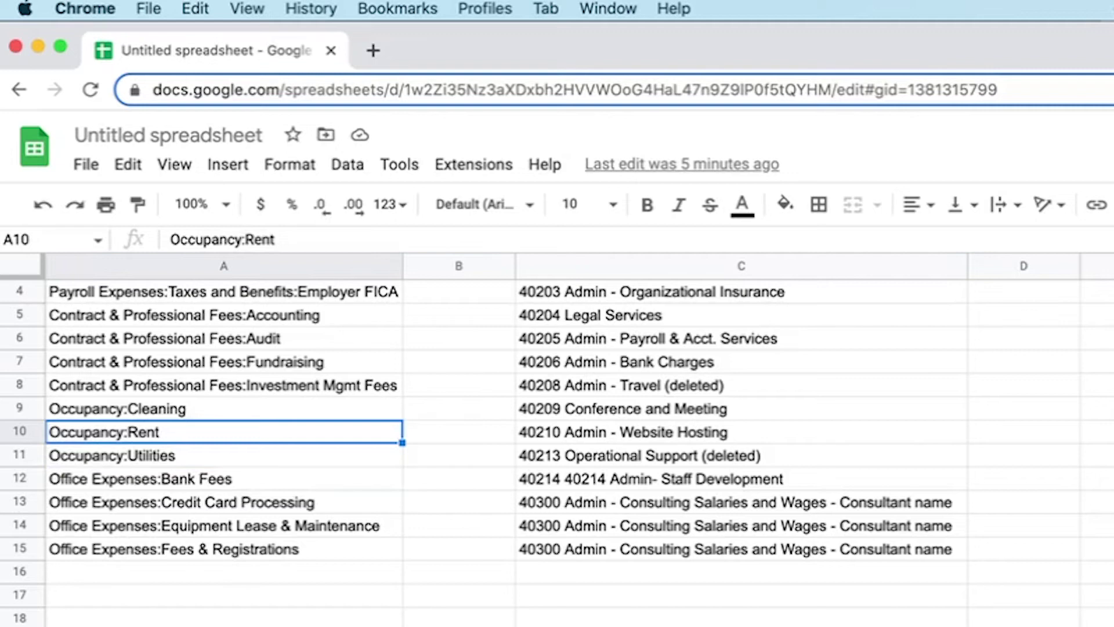
# Examine the DON'T column accounts from Website Hosting in C10 down to the repeated consultant salary entries in C13:C15.
pyautogui.press('Right')
pyautogui.press('Right')
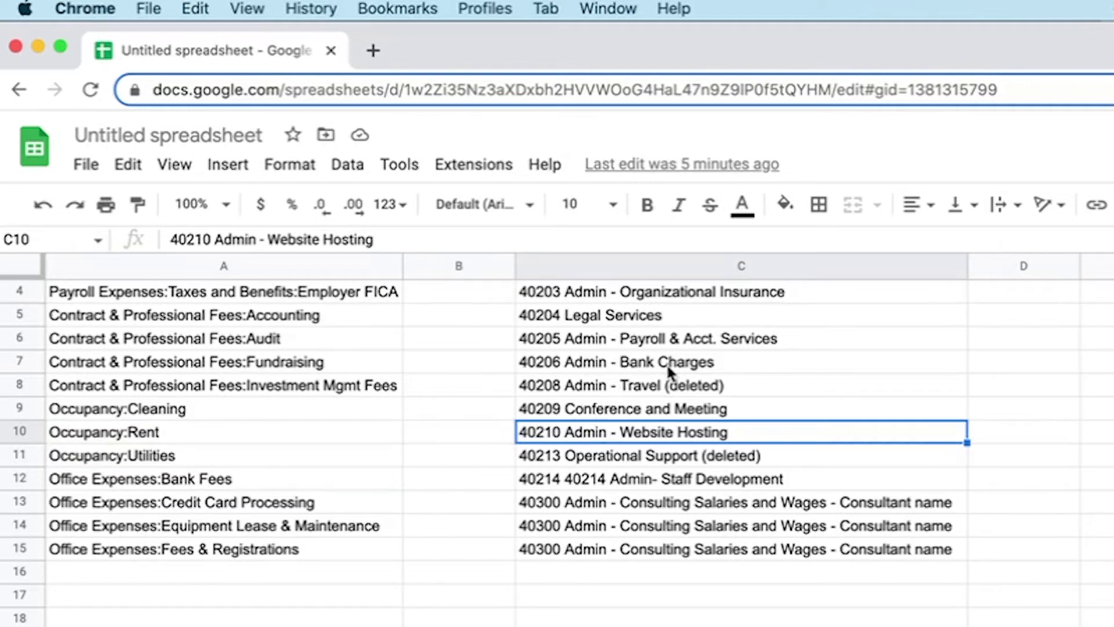
pyautogui.press('Down')
pyautogui.press('Down')
pyautogui.press('Down')
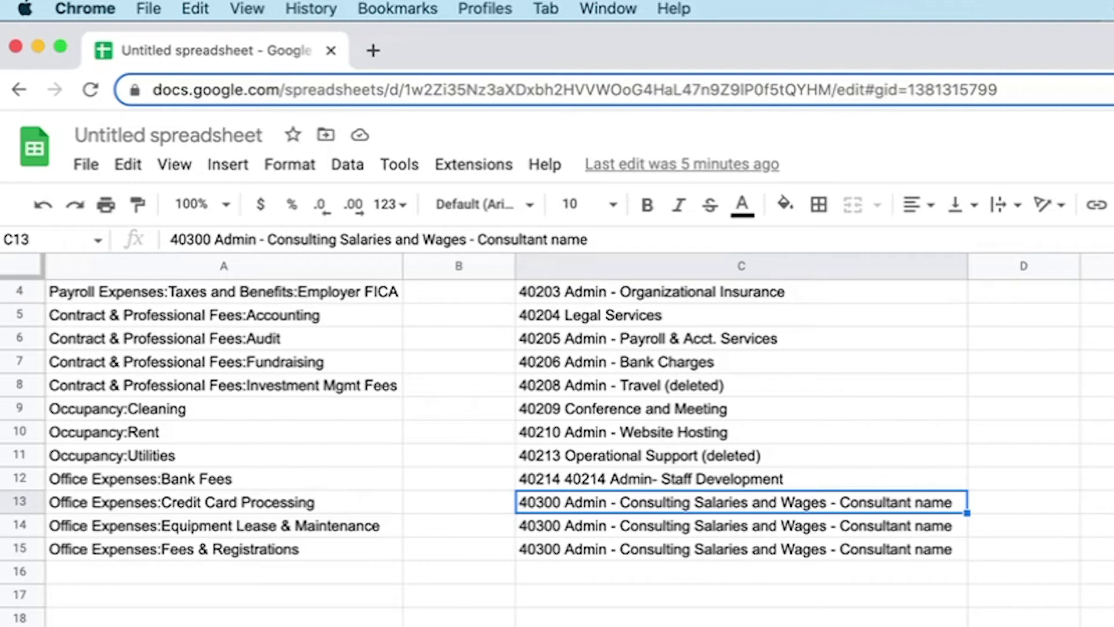
pyautogui.press('Down')
pyautogui.press('Down')
pyautogui.press('Up')
pyautogui.press('Up')
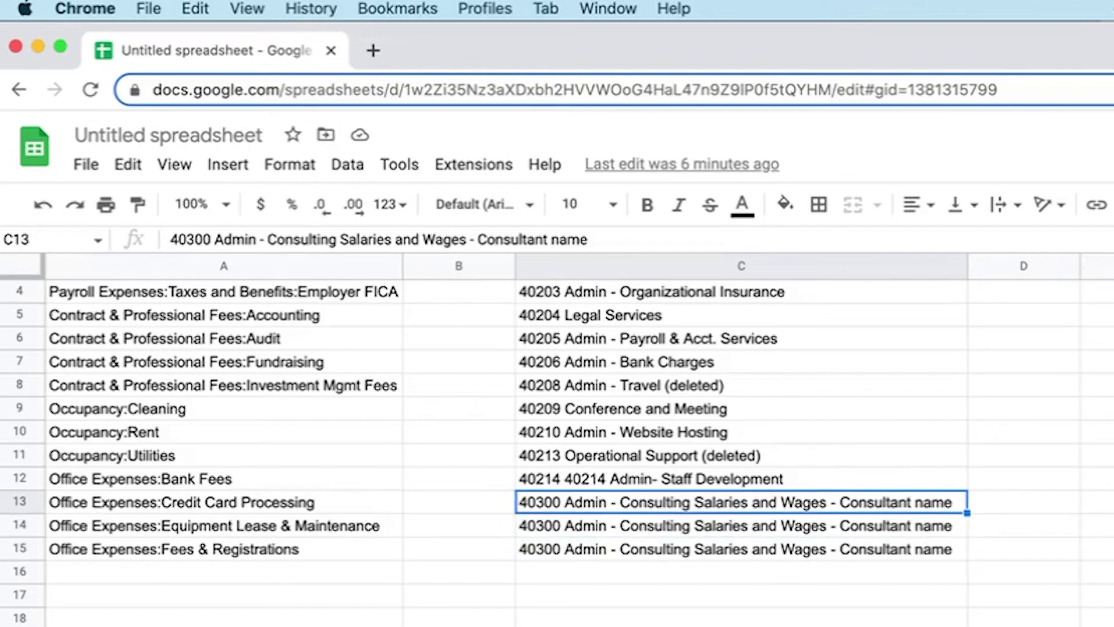